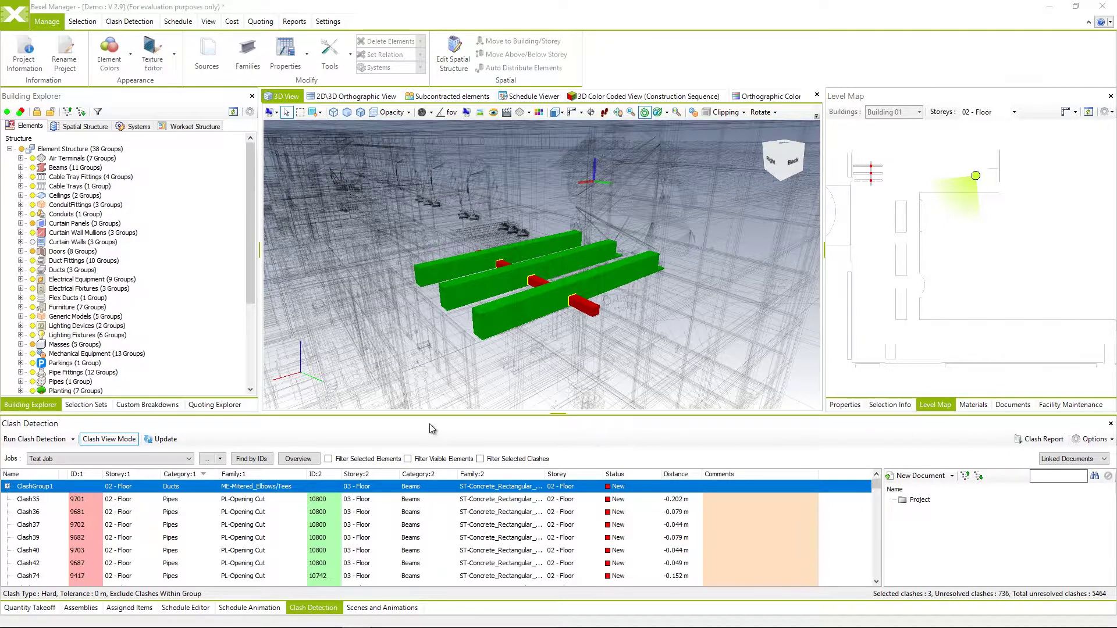
- Select all 736 Test Job clashes with Ctrl+A, after trying Clash35–Clash40
left_click(45, 501)
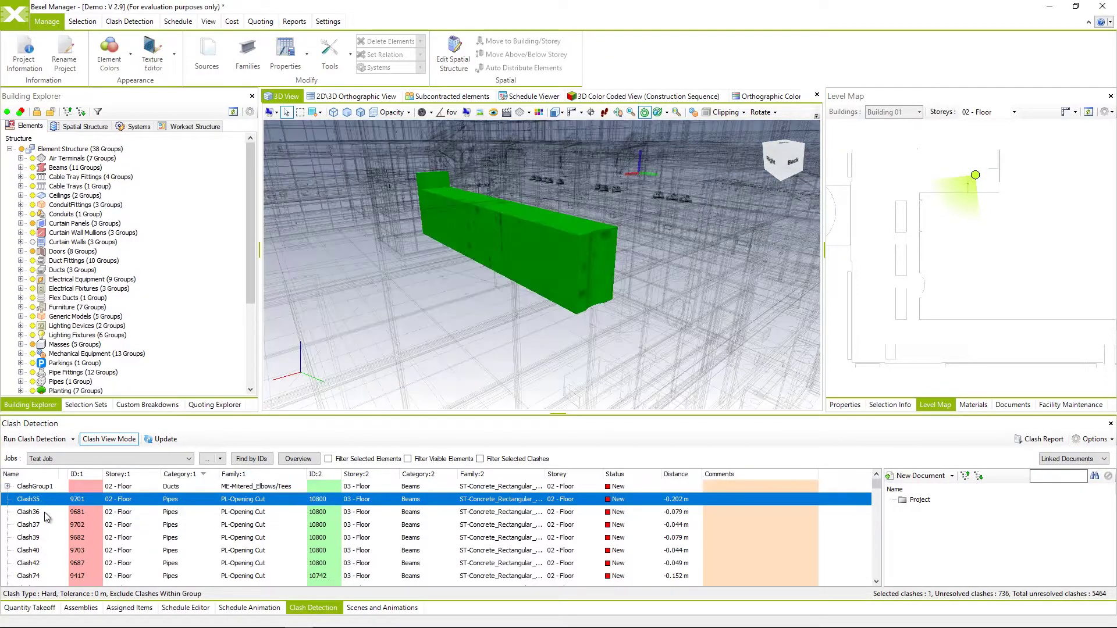
left_click(45, 511, "ctrl")
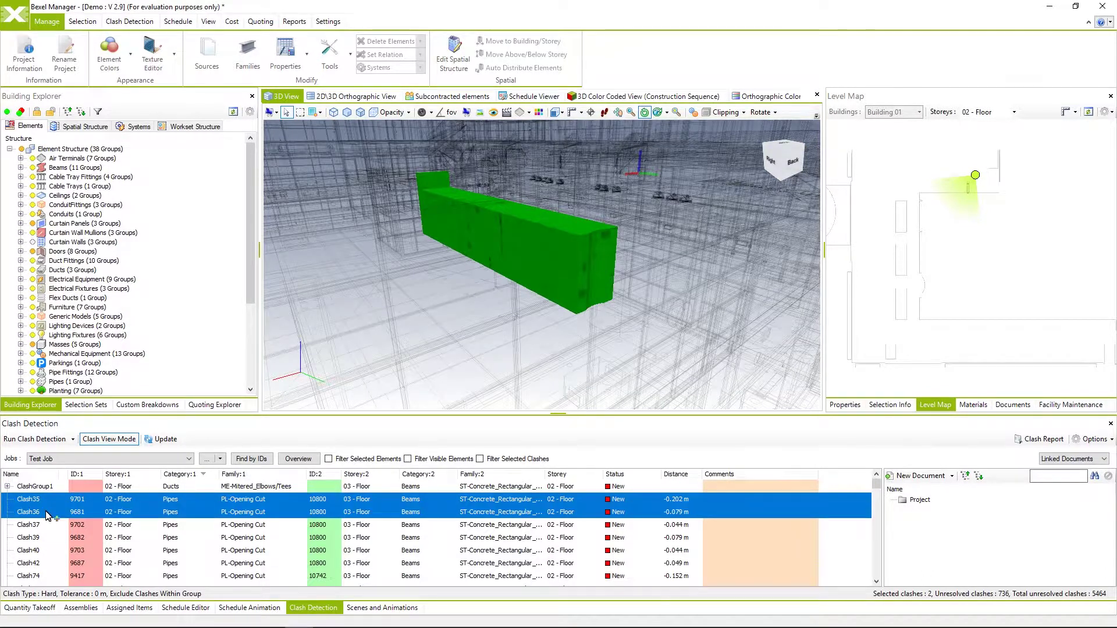
left_click(48, 525, "ctrl")
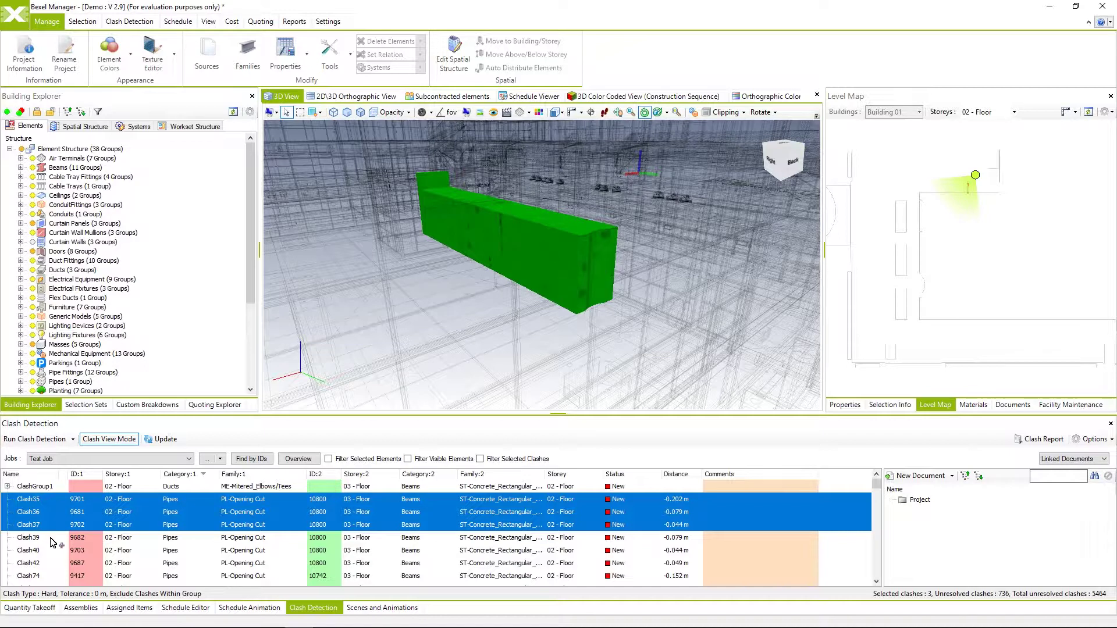
left_click(50, 538, "ctrl")
left_click(51, 552, "ctrl")
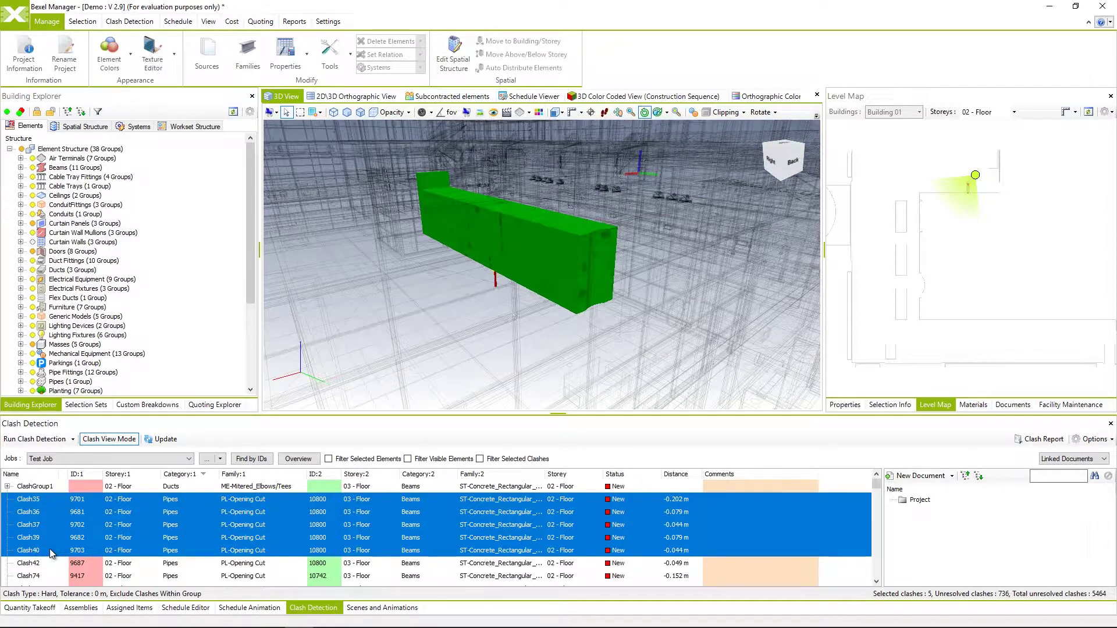
key("ctrl+a")
left_click(58, 502)
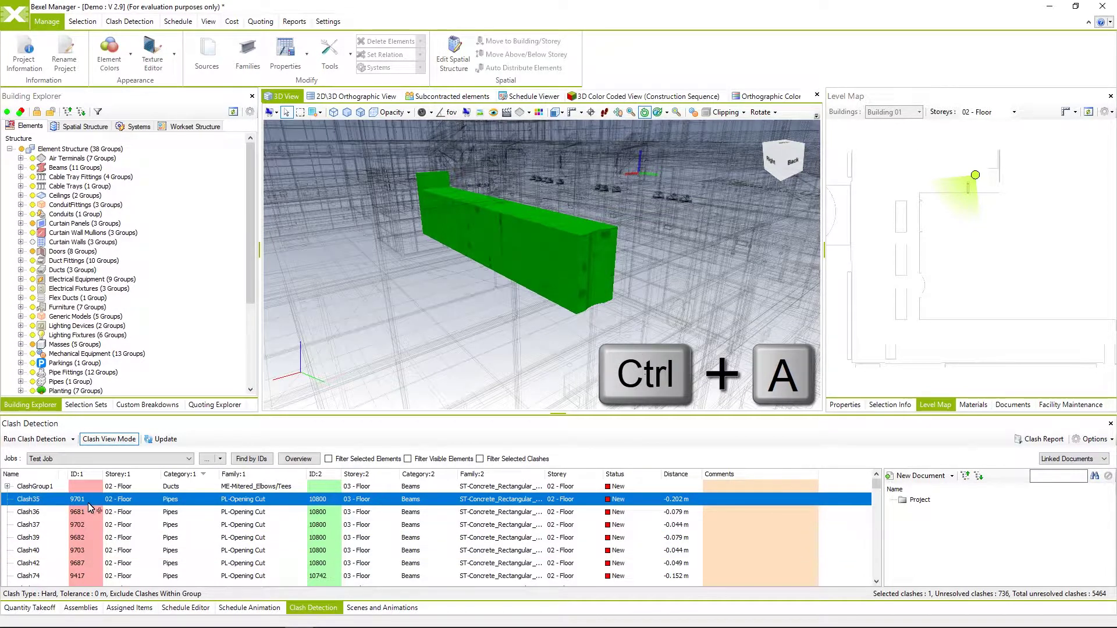
key("ctrl+a")
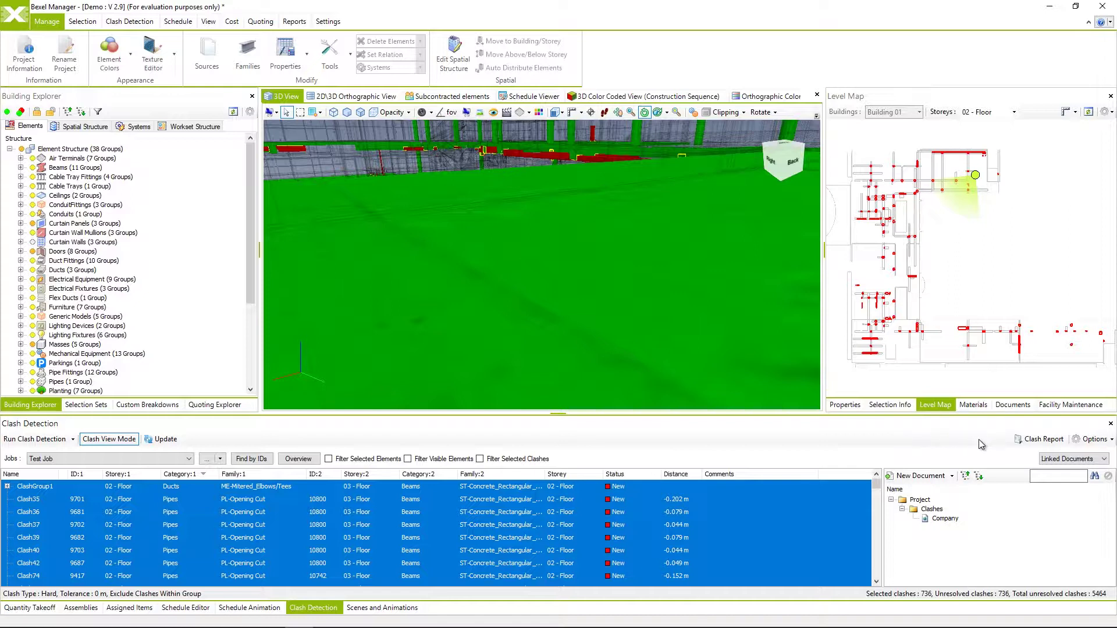
- In Clash Report export, set the output file to 'Clash Report1.html' on the Desktop
left_click(1033, 440)
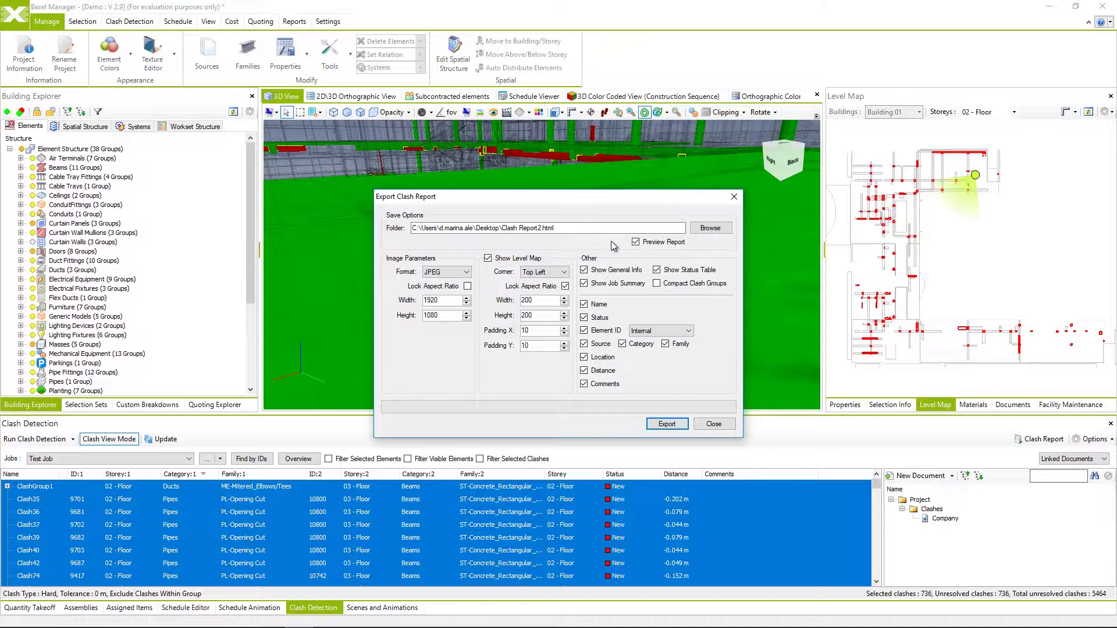
left_click(712, 231)
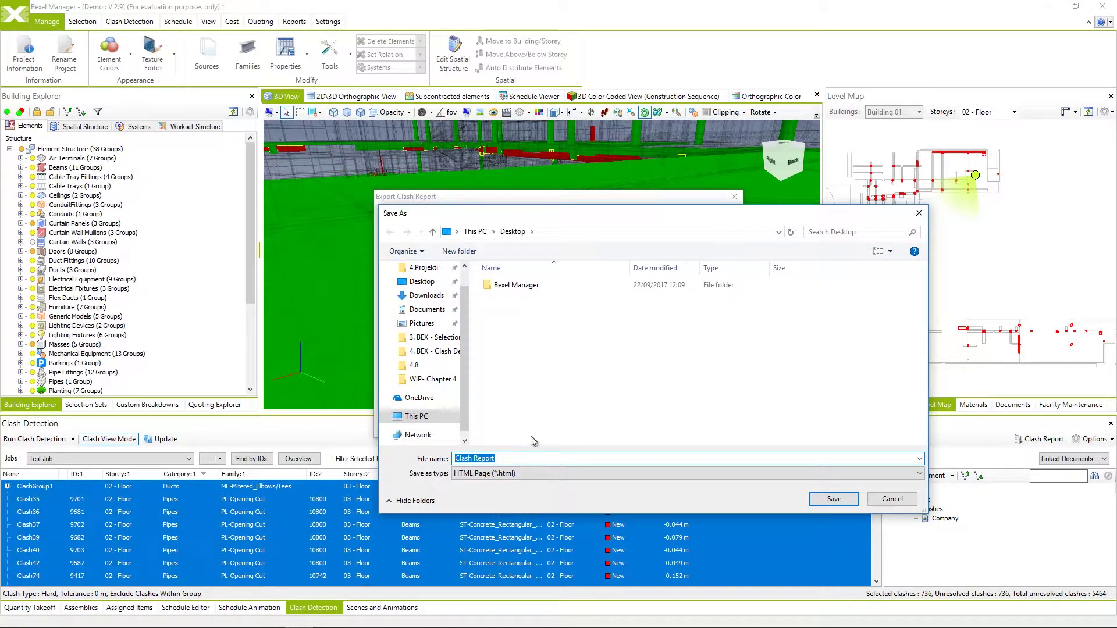
left_click(516, 459)
type("1")
left_click(831, 504)
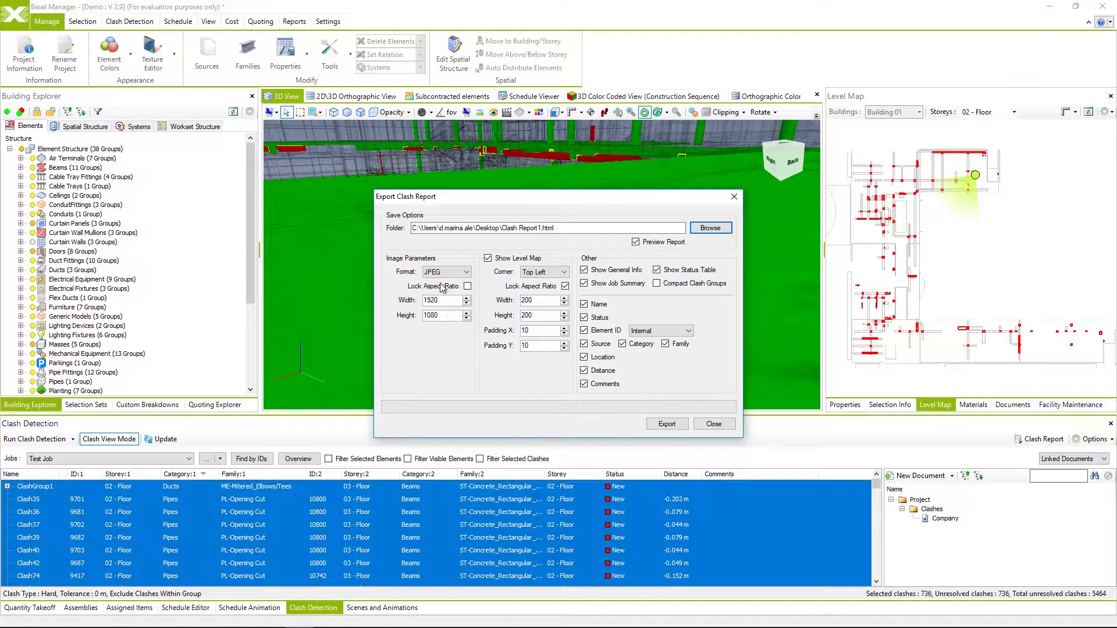
- Export the report with JPEG snapshots and the level map in the top left corner
left_click(469, 273)
left_click(469, 273)
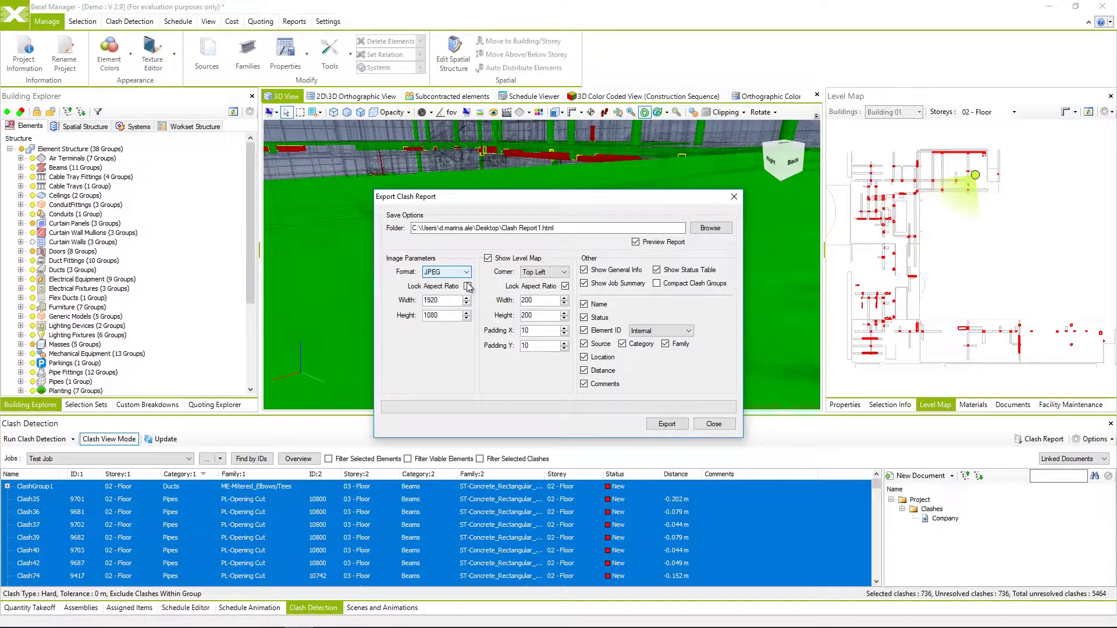
left_click(488, 259)
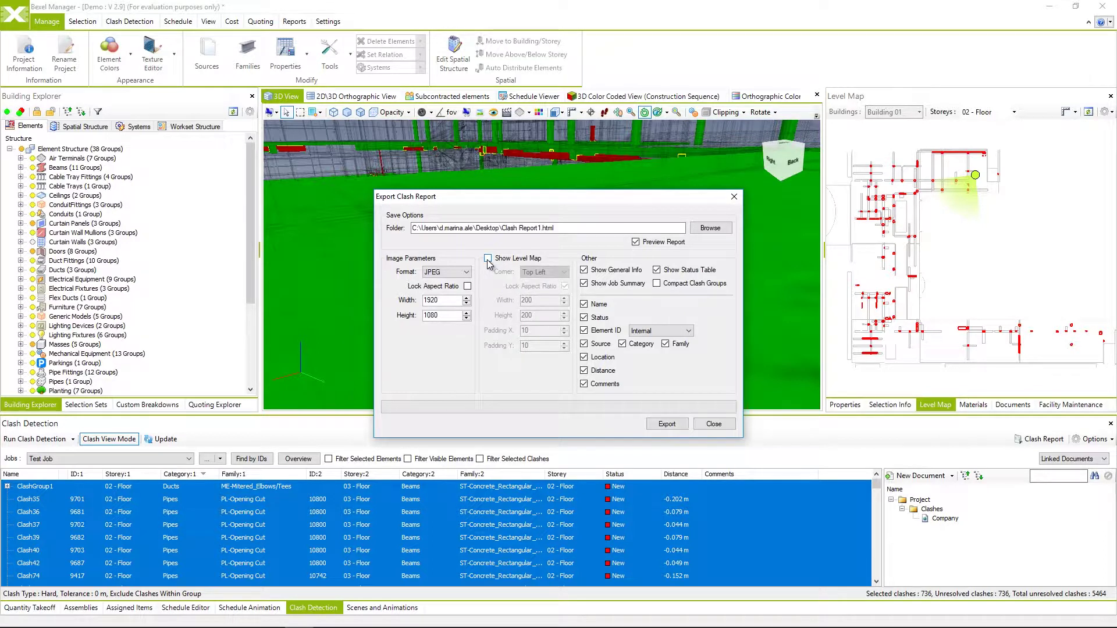
left_click(487, 259)
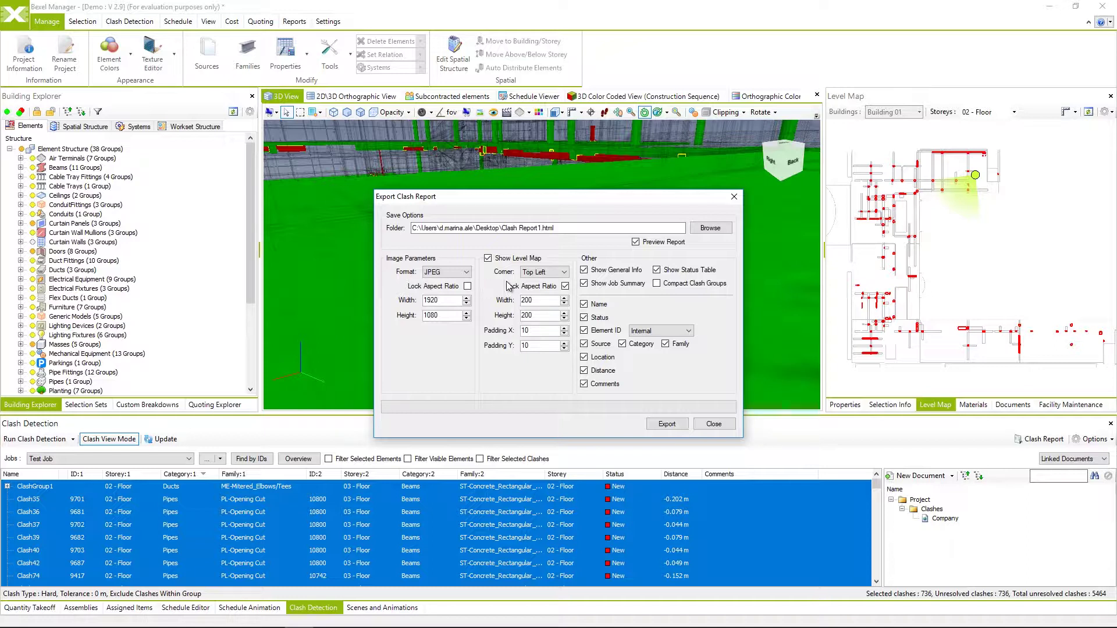
left_click(563, 272)
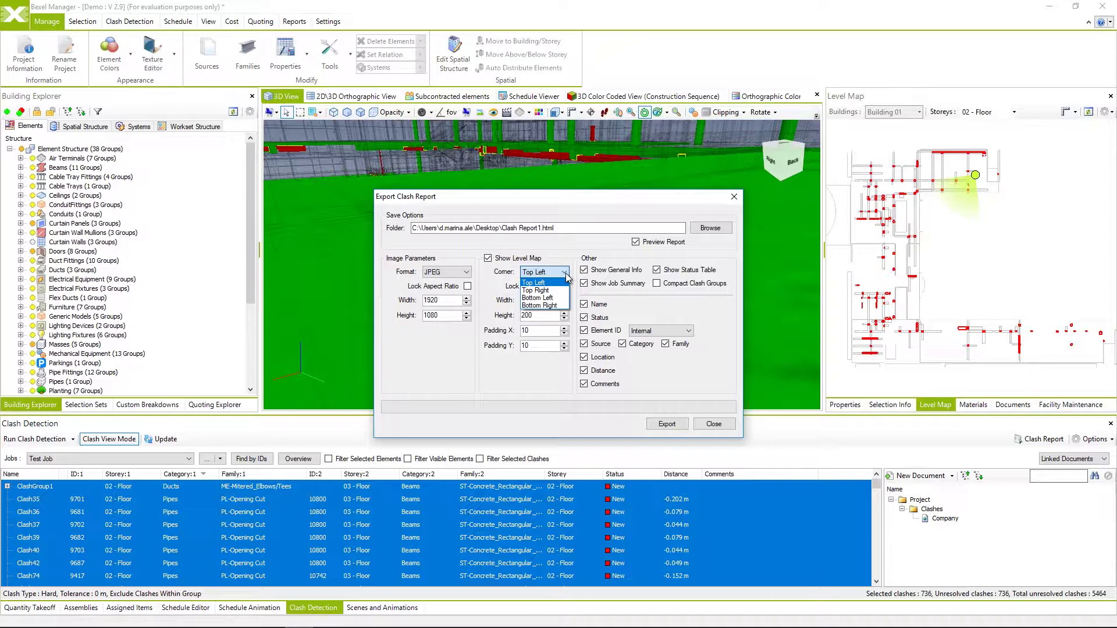
left_click(566, 278)
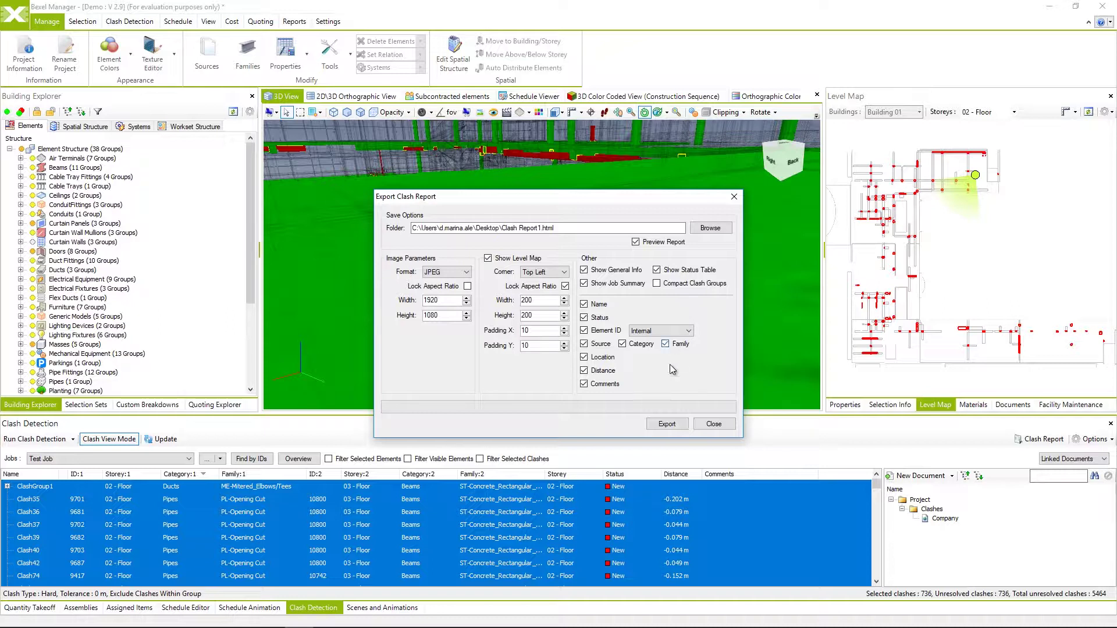
left_click(667, 424)
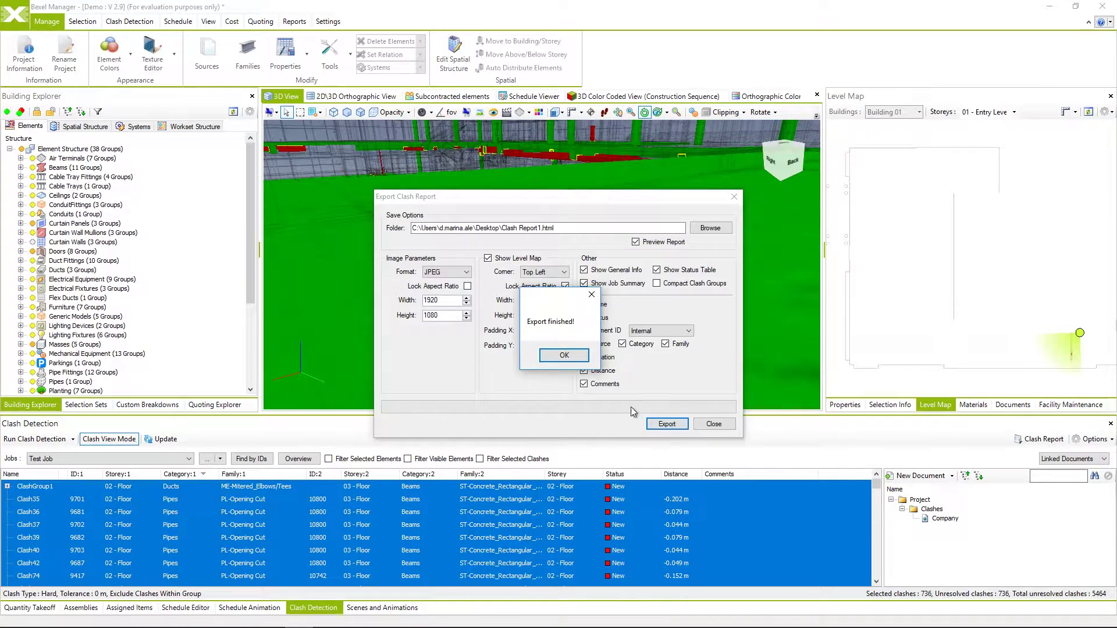
left_click(578, 359)
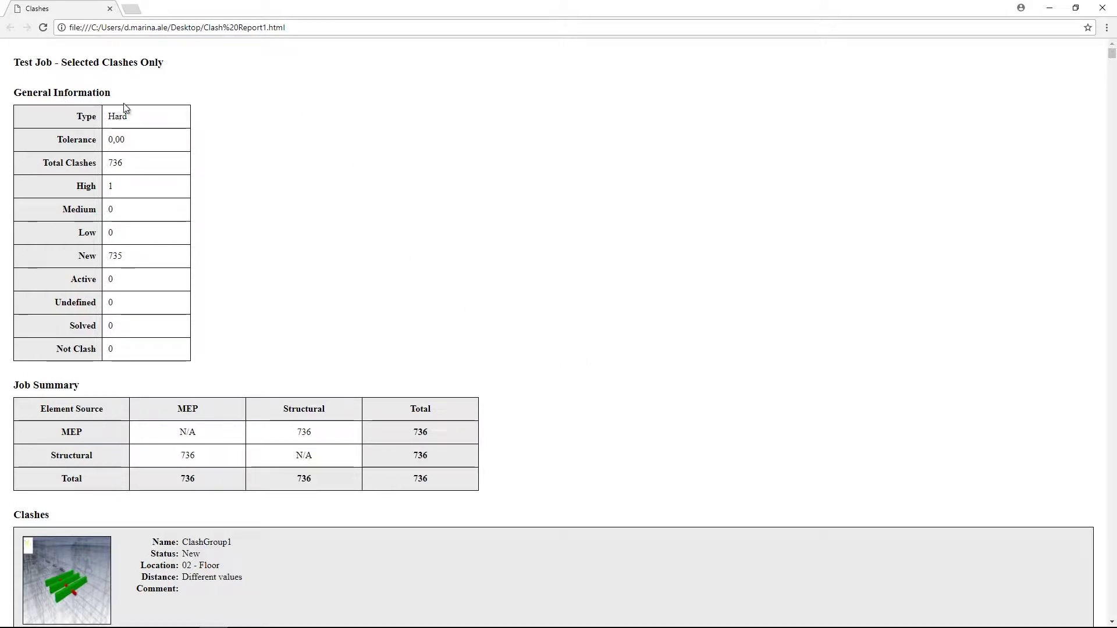
- Review the HTML clash report, viewing the full-size Clash4 snapshot and returning
scroll(219, 224, "down", 1)
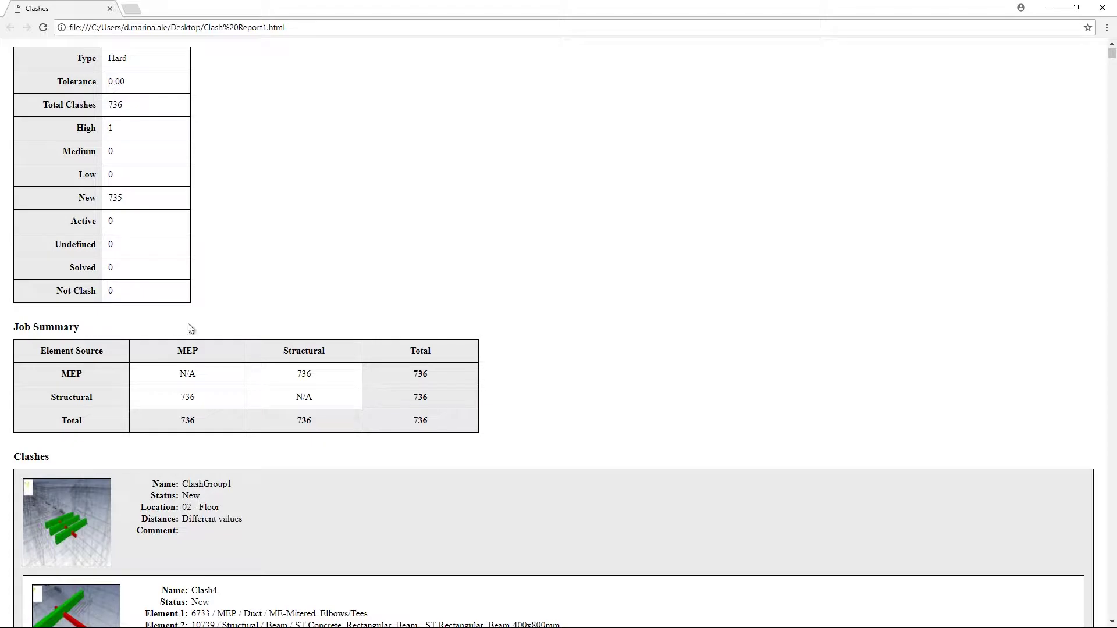
scroll(204, 326, "down", 2)
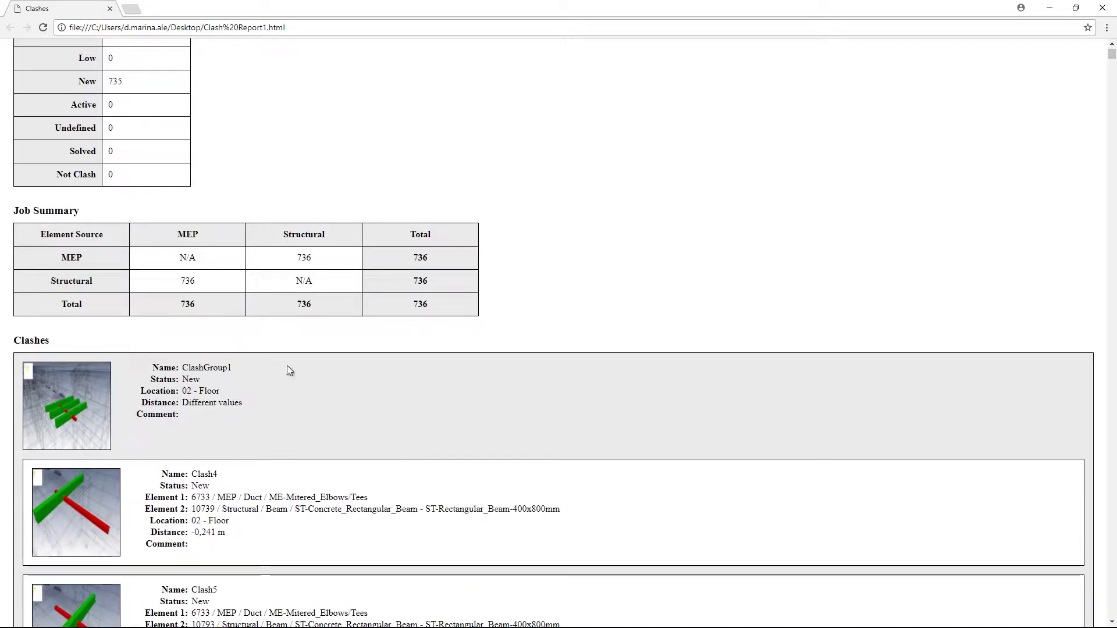
scroll(361, 393, "down", 3)
scroll(361, 393, "down", 3)
scroll(361, 393, "down", 2)
scroll(362, 398, "up", 2)
scroll(362, 399, "up", 2)
scroll(362, 398, "up", 3)
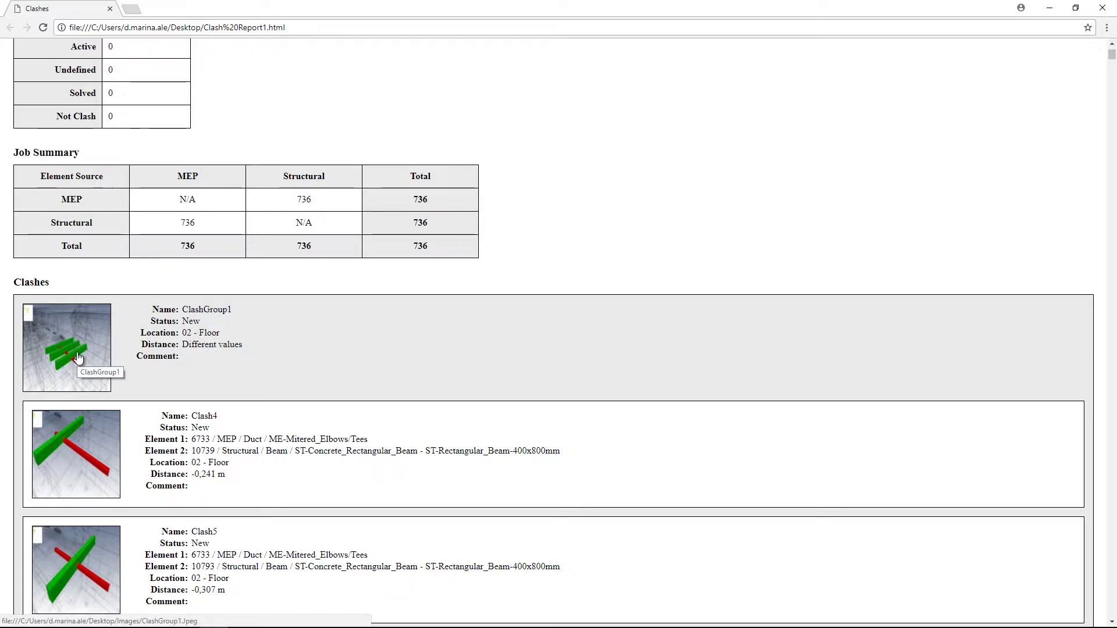
scroll(127, 469, "down", 1)
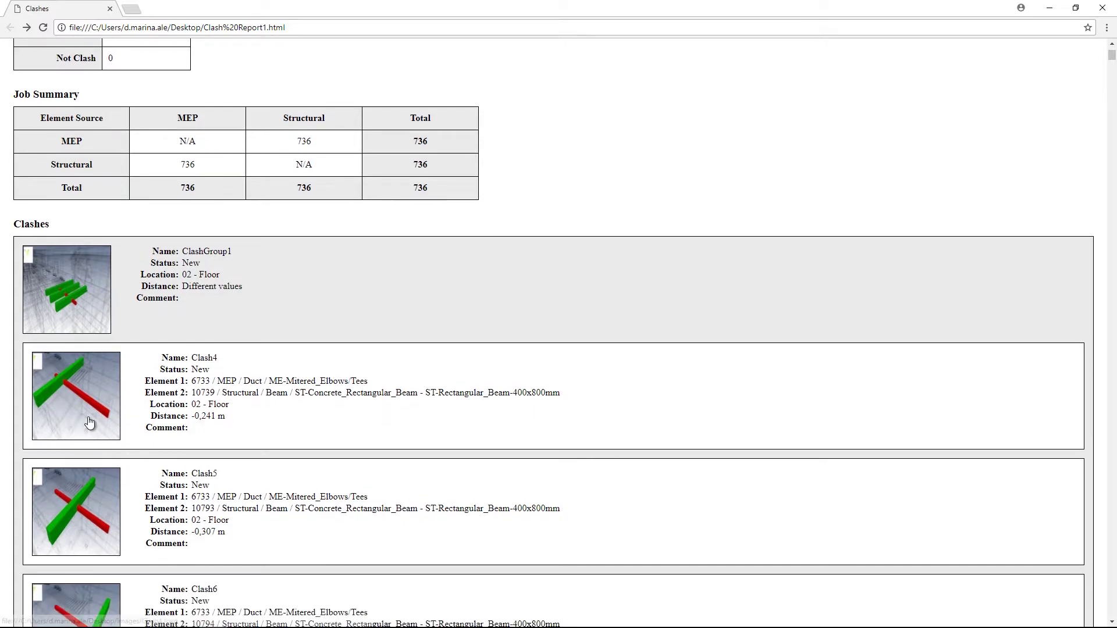
left_click(88, 418)
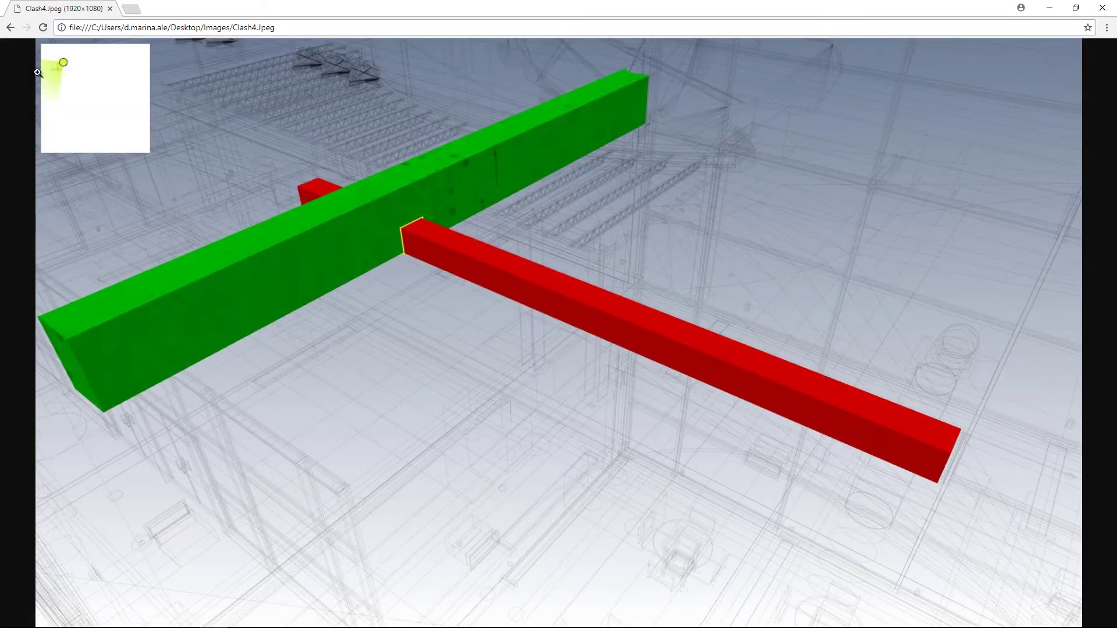
left_click(11, 28)
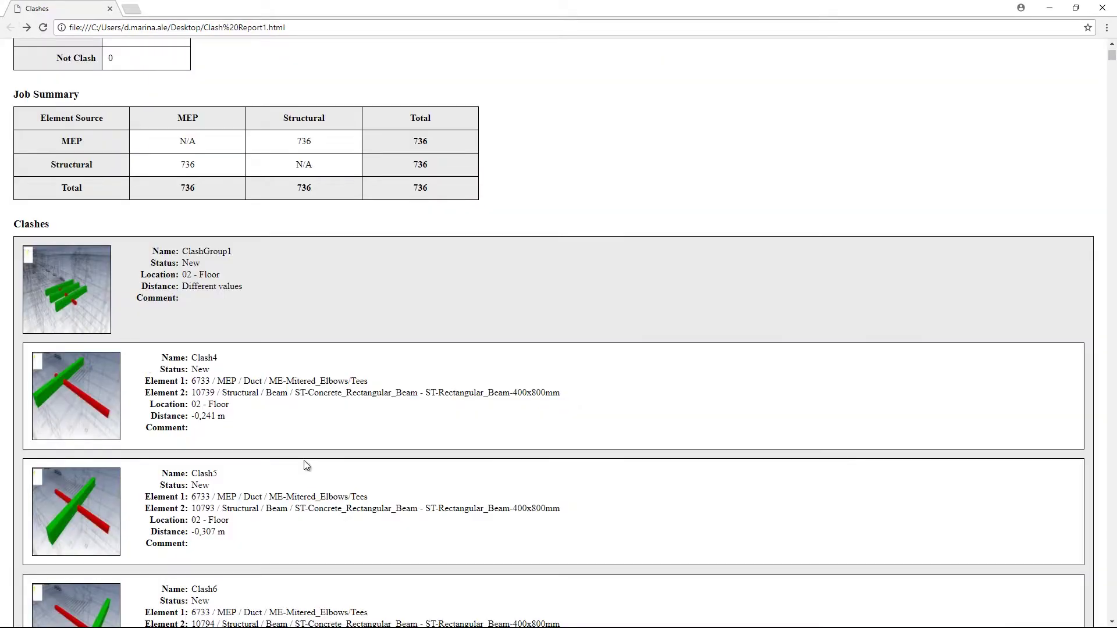
- Finish reviewing the report, close Chrome and the Export Clash Report dialog
scroll(375, 462, "down", 1)
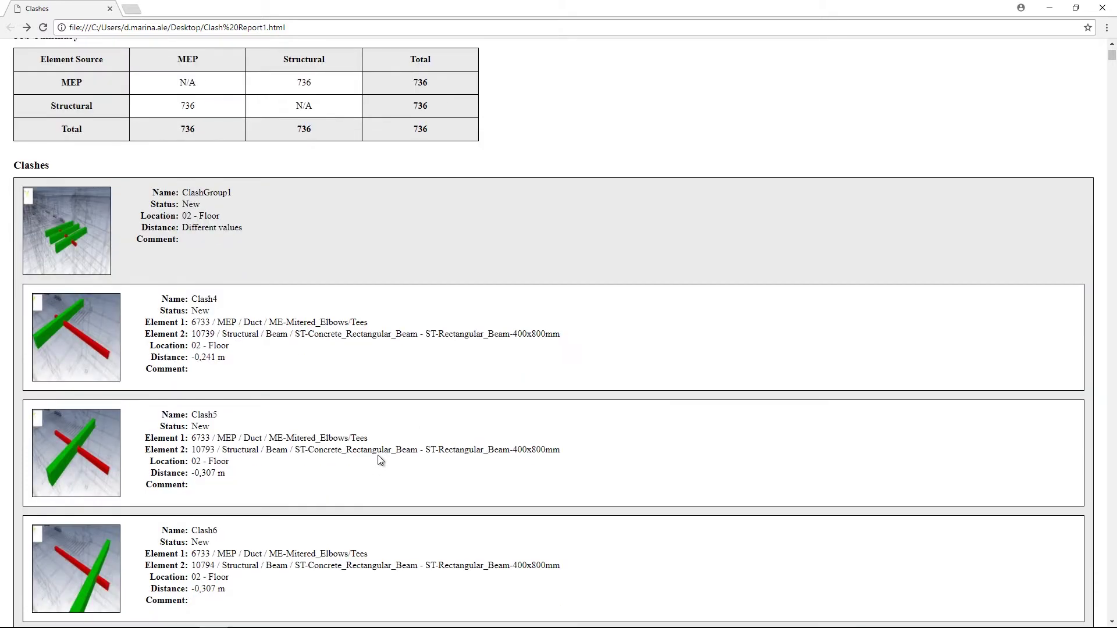
scroll(379, 460, "down", 1)
scroll(380, 460, "down", 2)
scroll(379, 460, "down", 2)
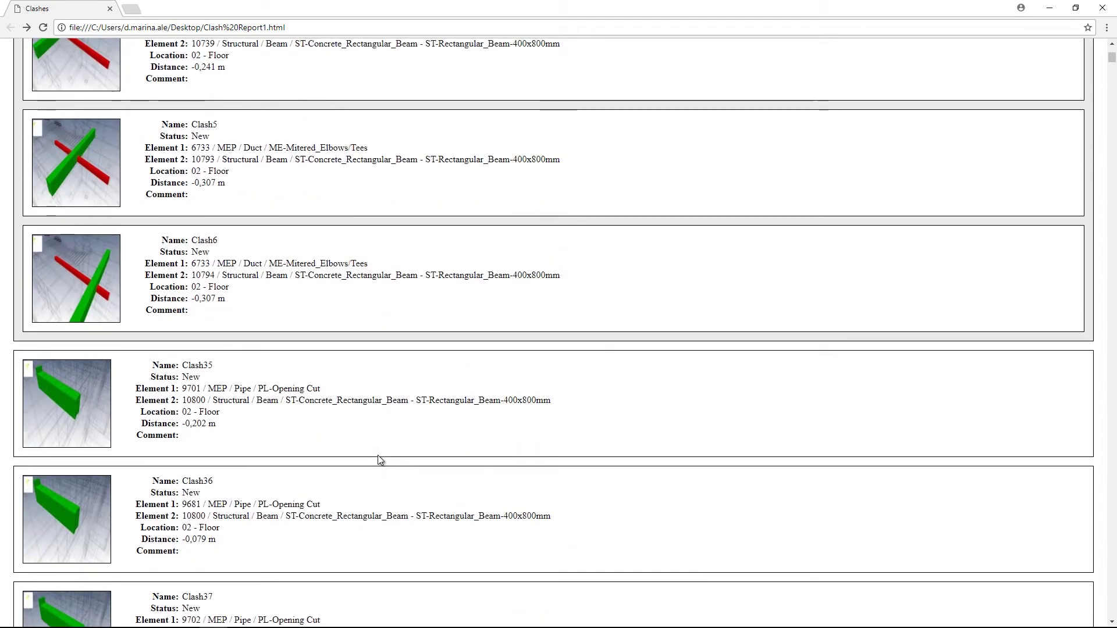
scroll(380, 459, "up", 5)
scroll(380, 460, "up", 3)
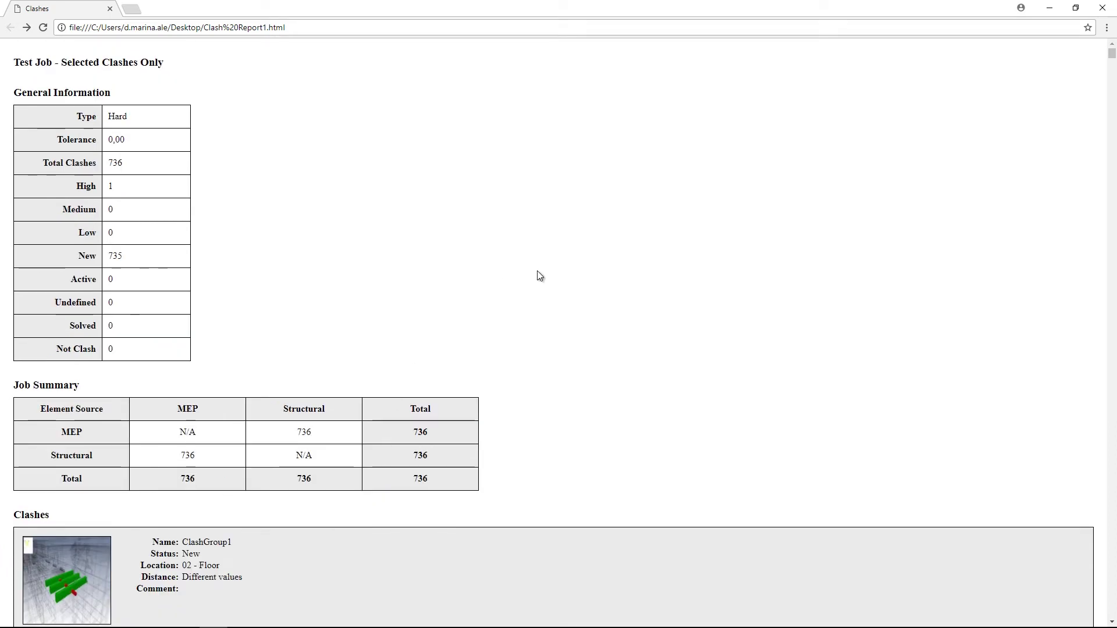
left_click(1103, 9)
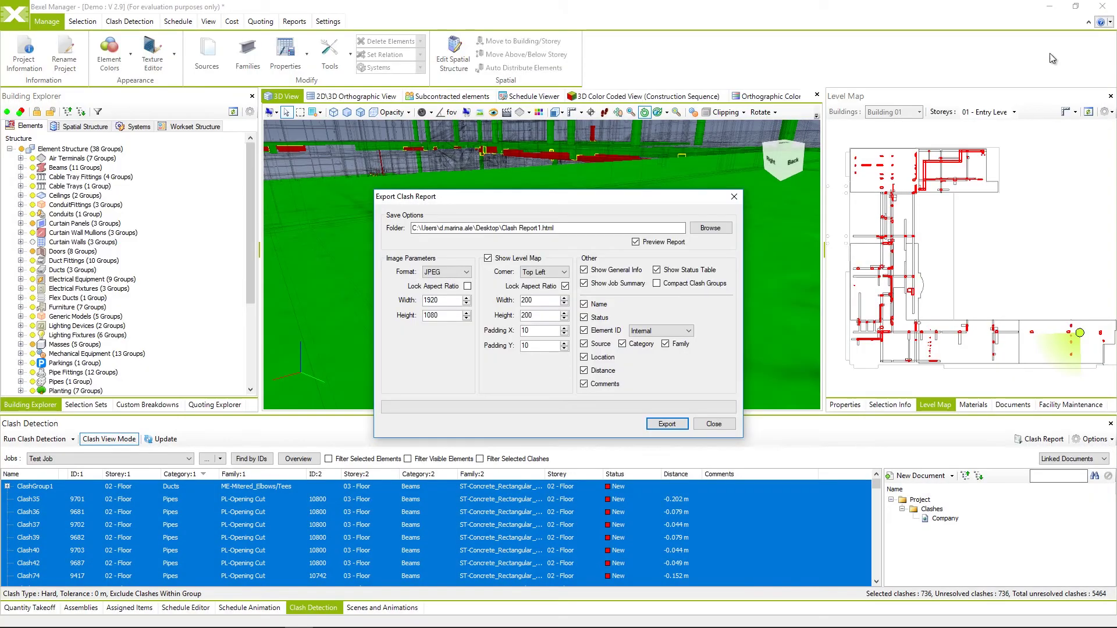
left_click(714, 425)
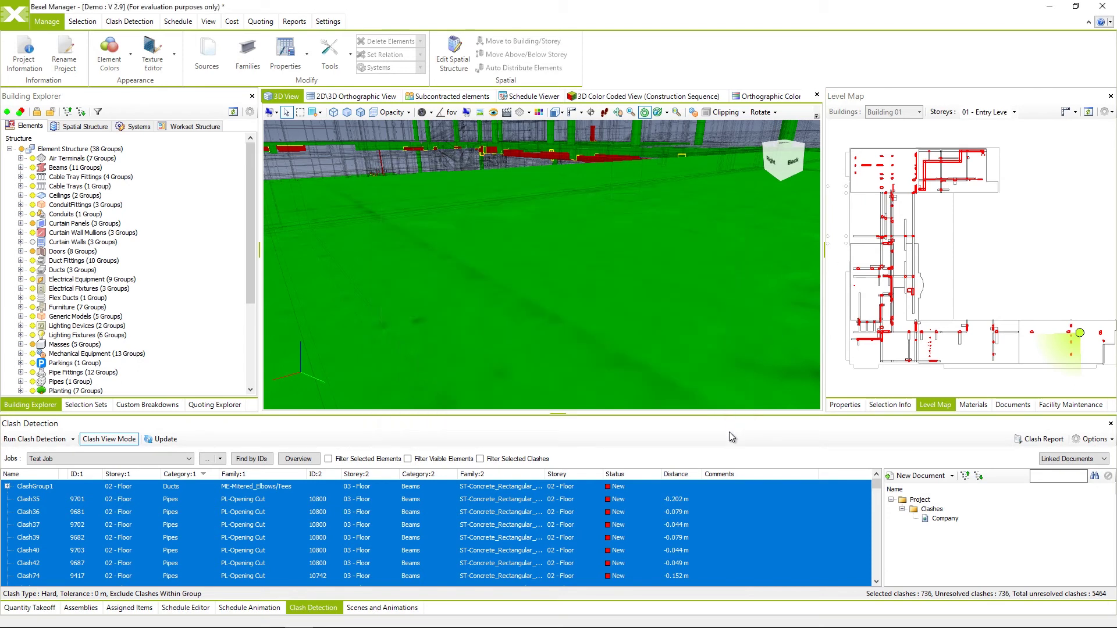